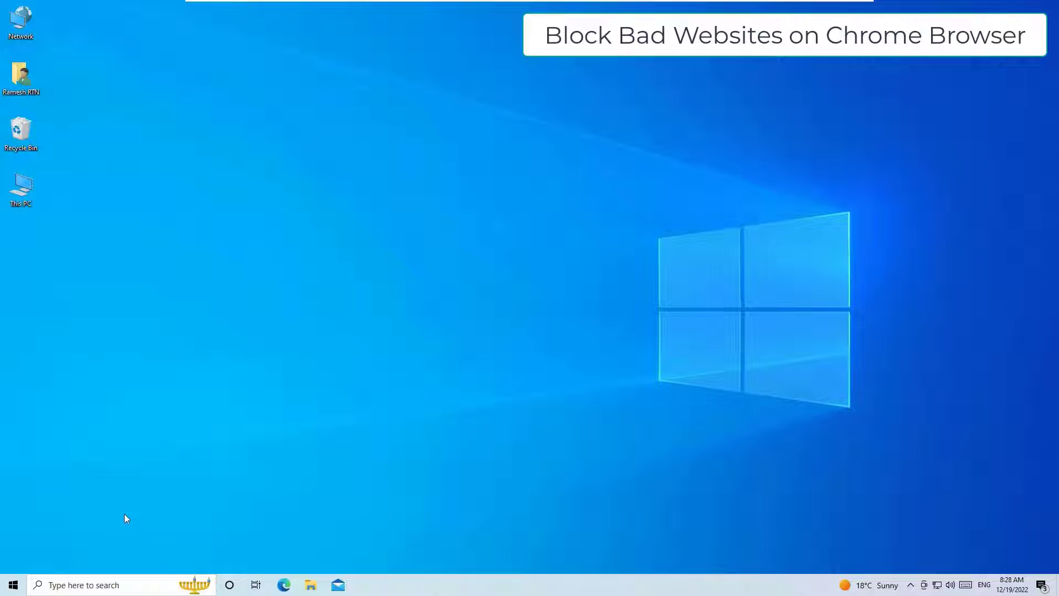
# Search Google for 'chrome web store' and open the Chrome Web Store's extensions page
pyautogui.click(83, 584)
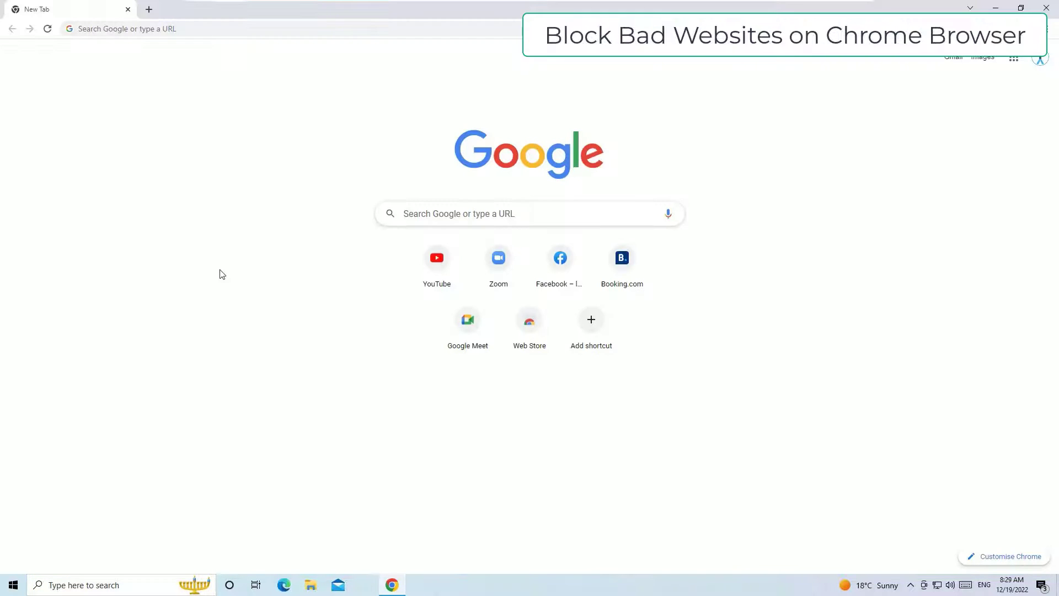
pyautogui.click(537, 217)
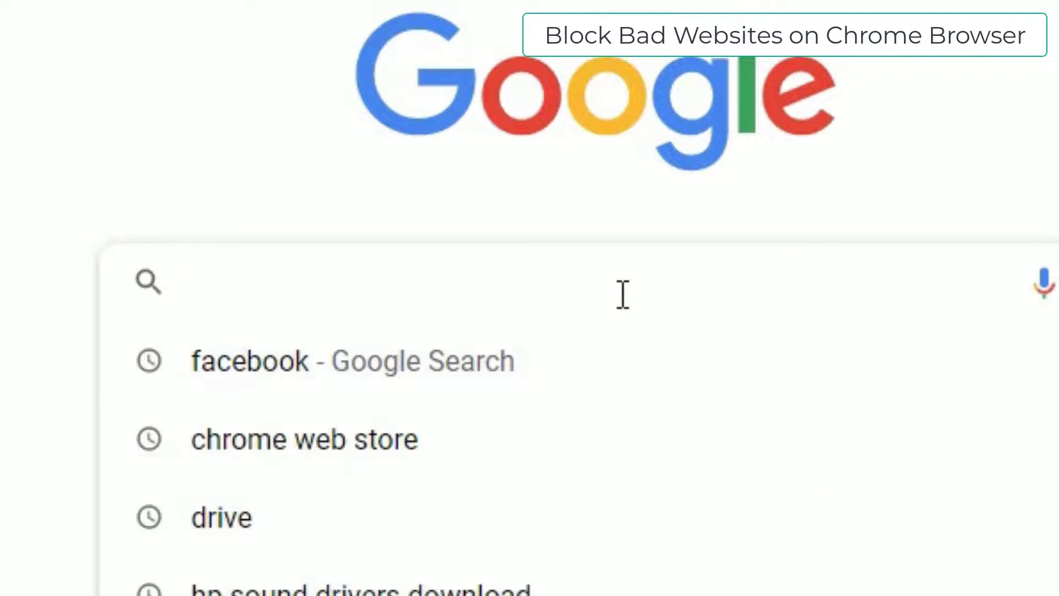
pyautogui.click(543, 433)
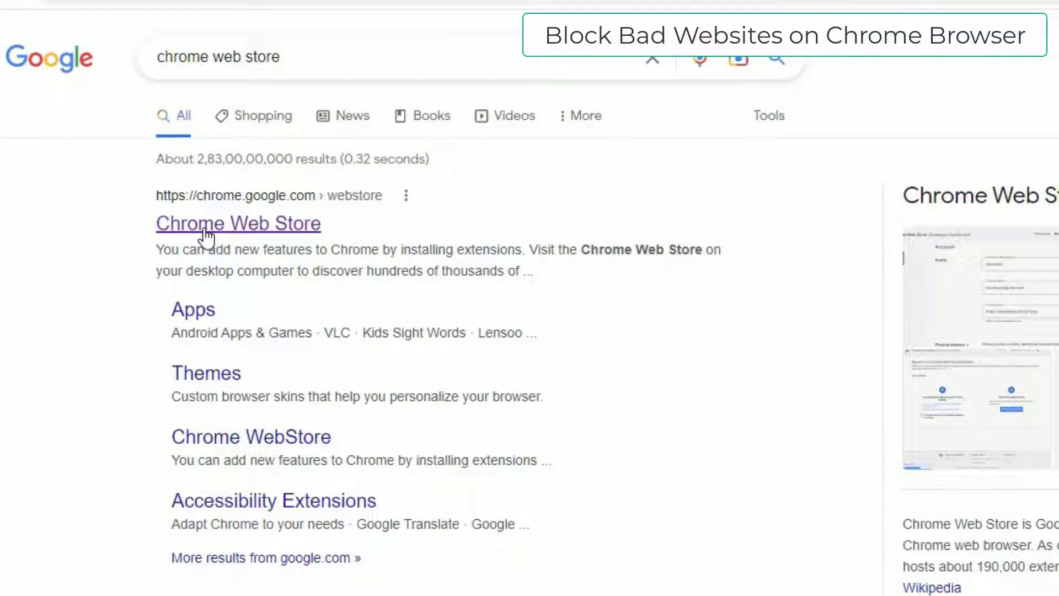
pyautogui.click(206, 224)
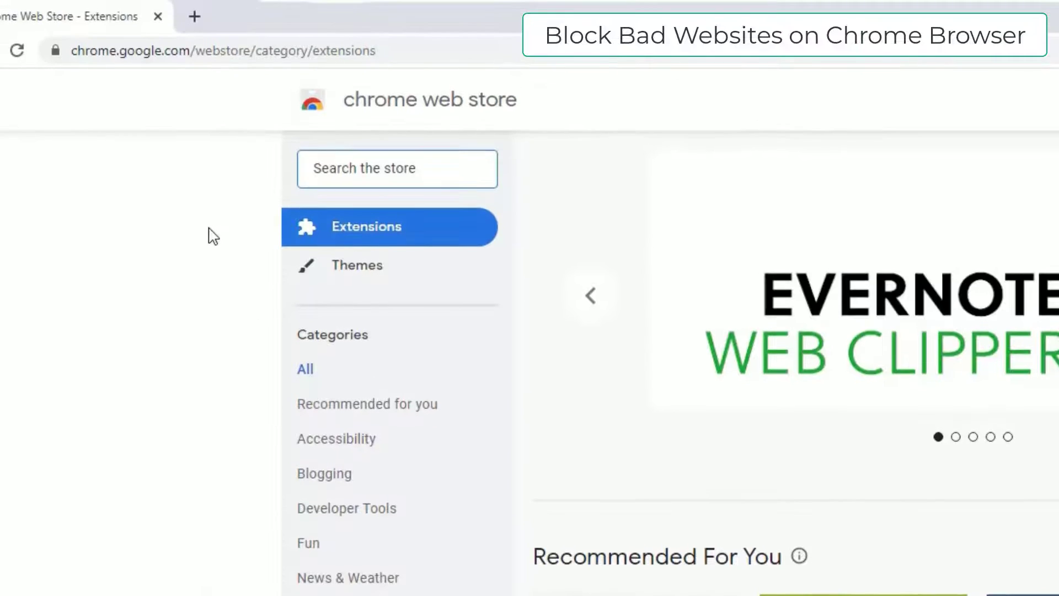
pyautogui.click(253, 59)
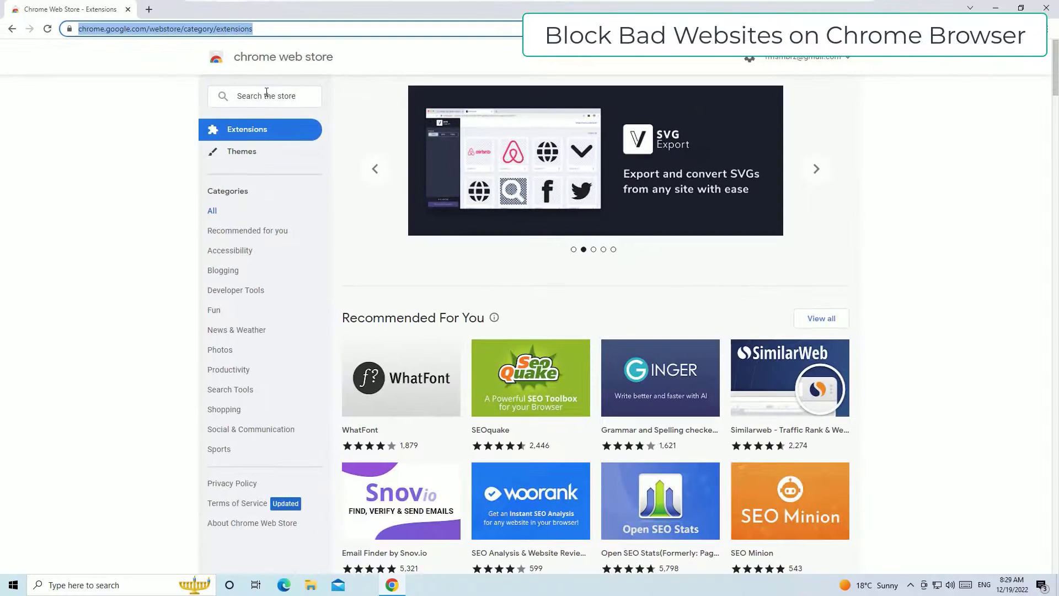
pyautogui.click(266, 93)
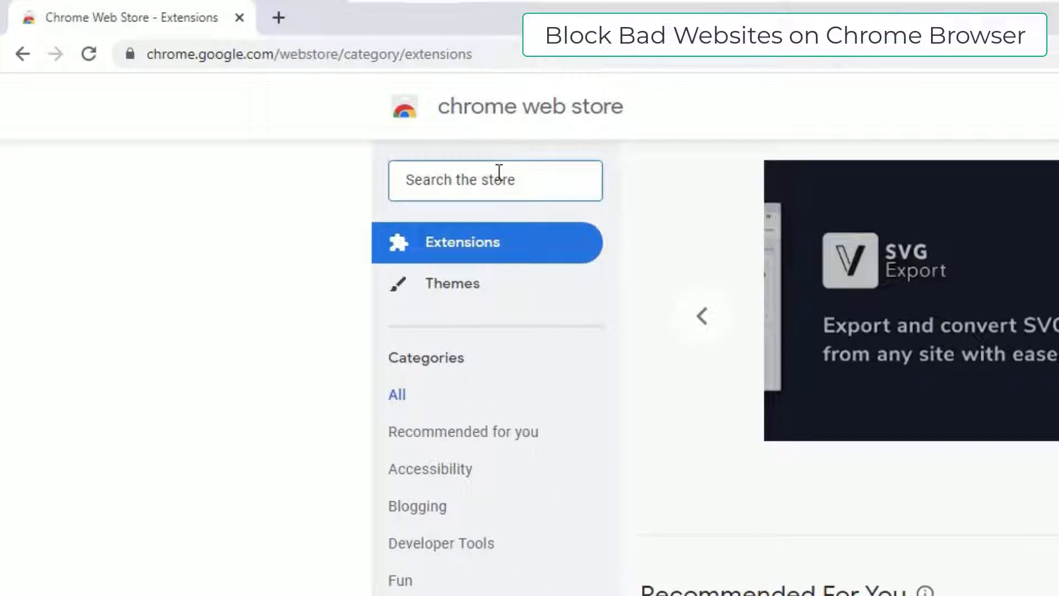
# Search the store for 'block sites' and add the BlockSite extension to Chrome
pyautogui.write('block sit')
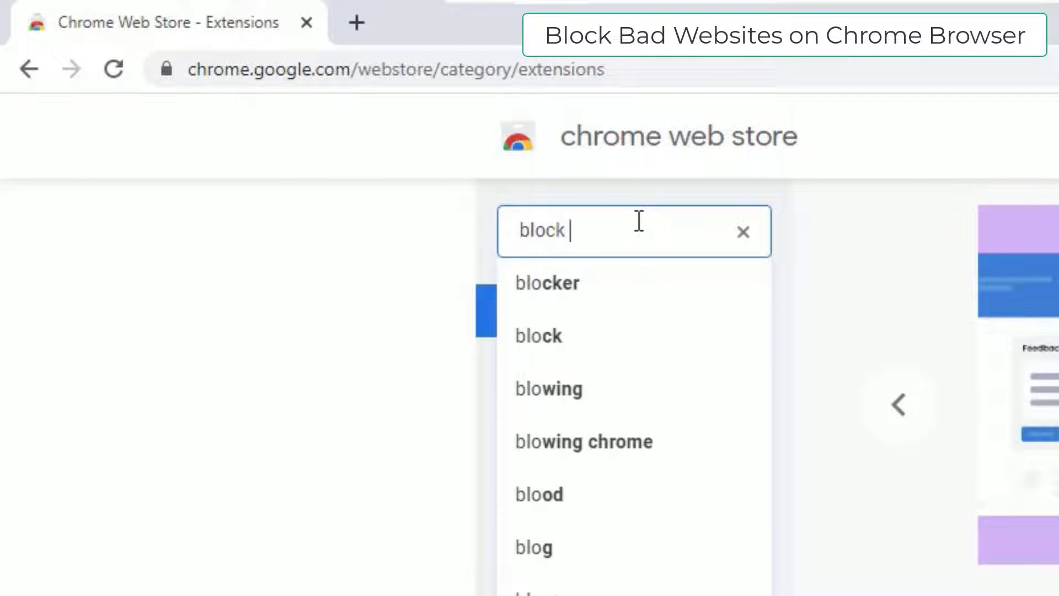
pyautogui.write('es')
pyautogui.press('Return')
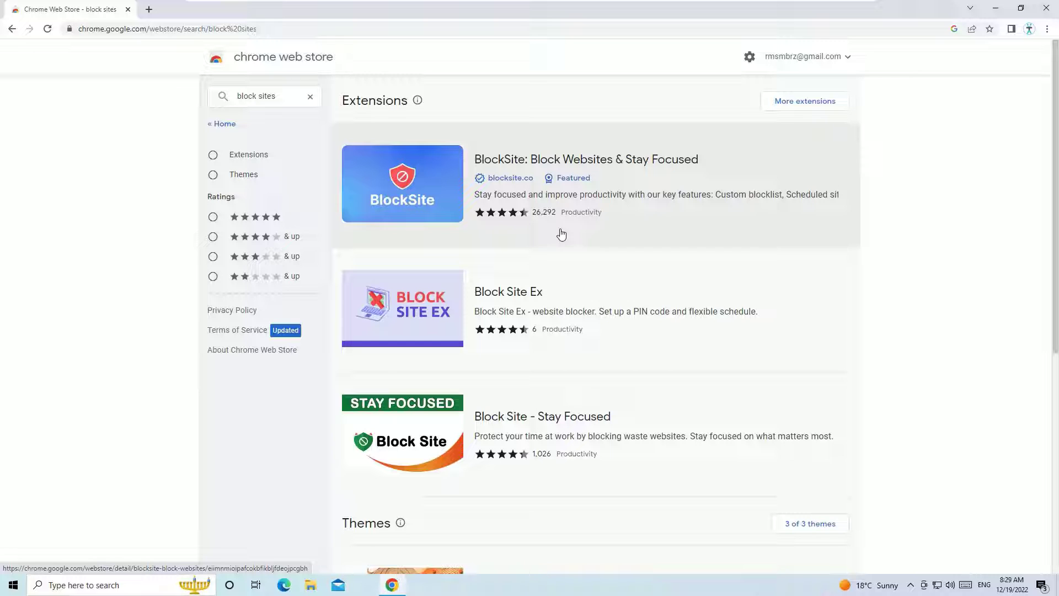
pyautogui.click(561, 234)
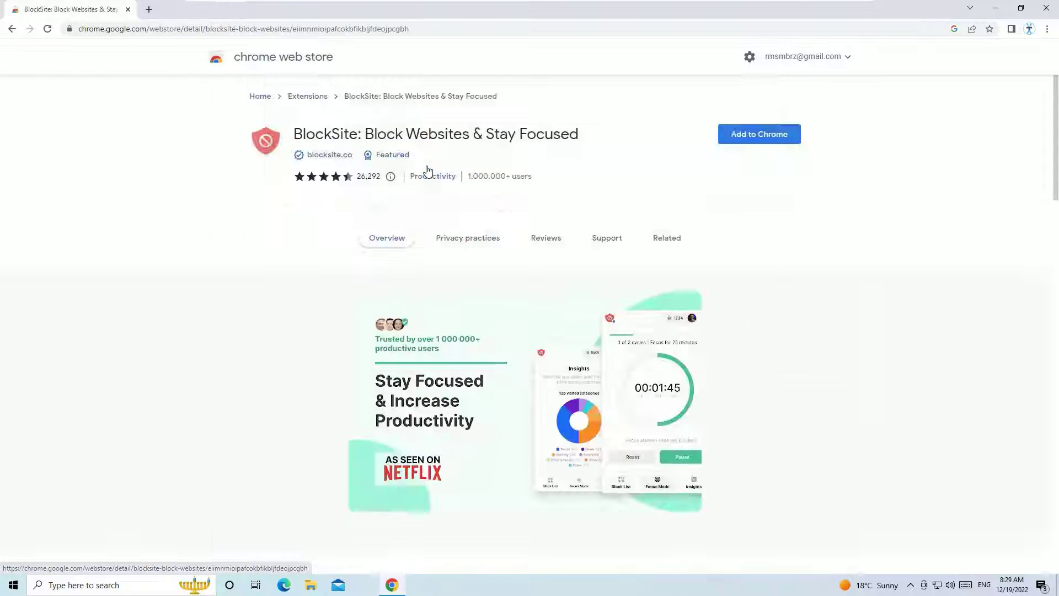
pyautogui.click(747, 134)
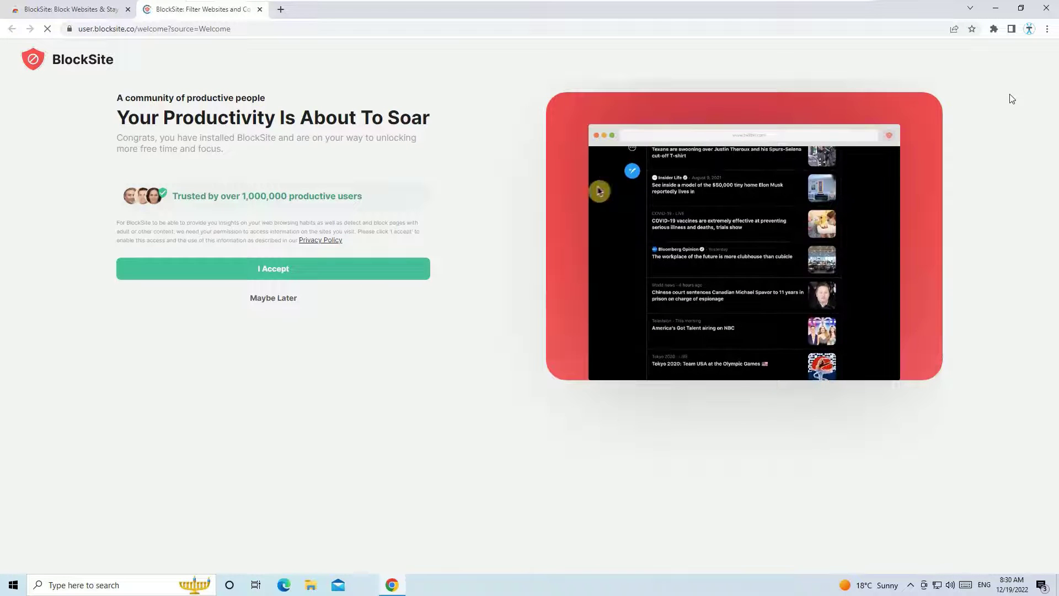
# Close the BlockSite welcome tab and go to facebook.com in a new tab
pyautogui.click(259, 9)
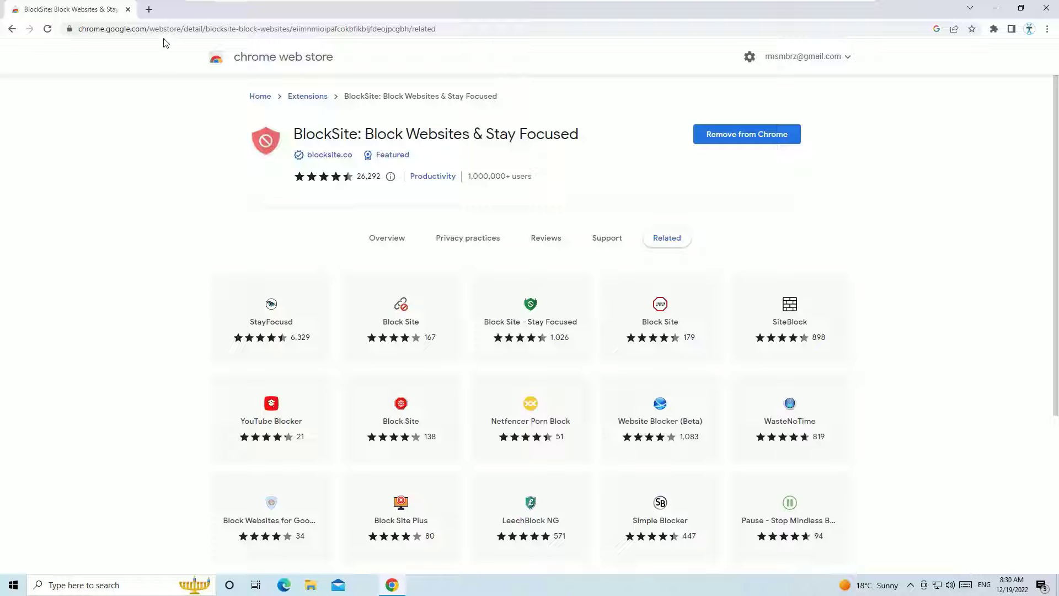
pyautogui.click(152, 11)
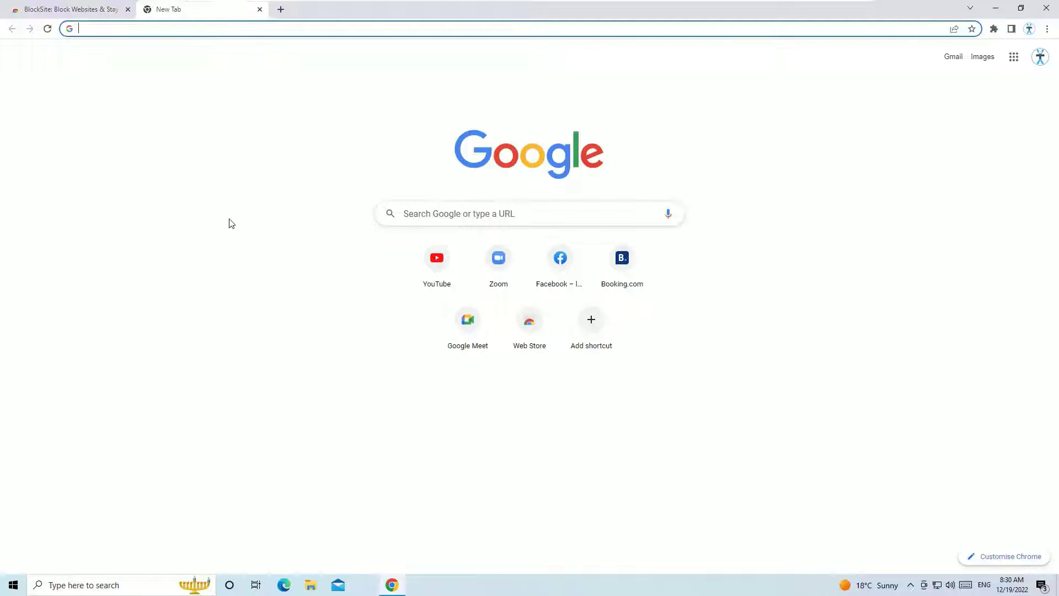
pyautogui.click(560, 259)
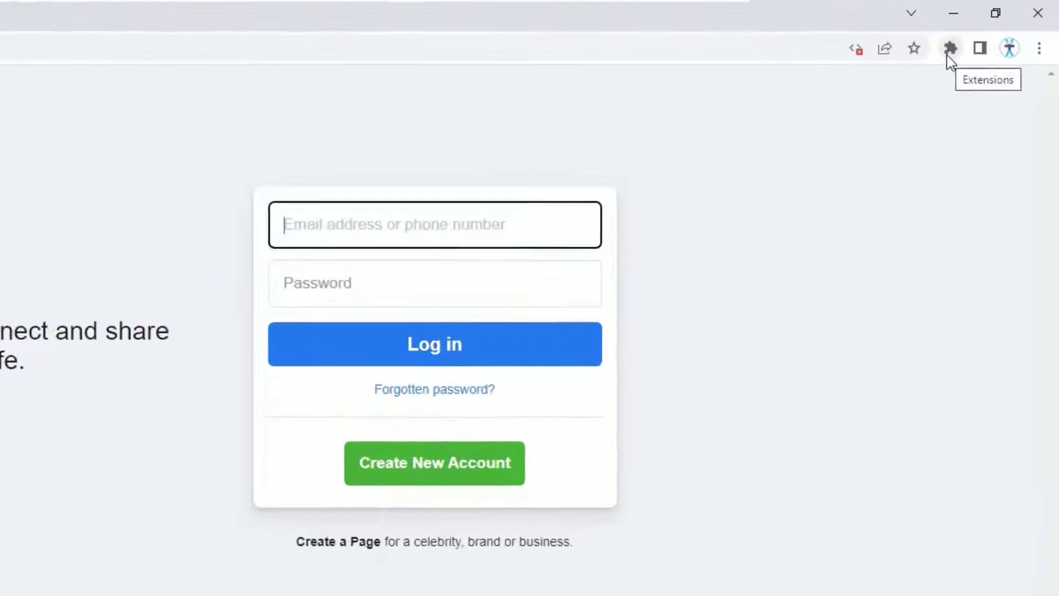
# Agree to BlockSite's permissions, block facebook.com, and reload the page to show the block
pyautogui.click(993, 28)
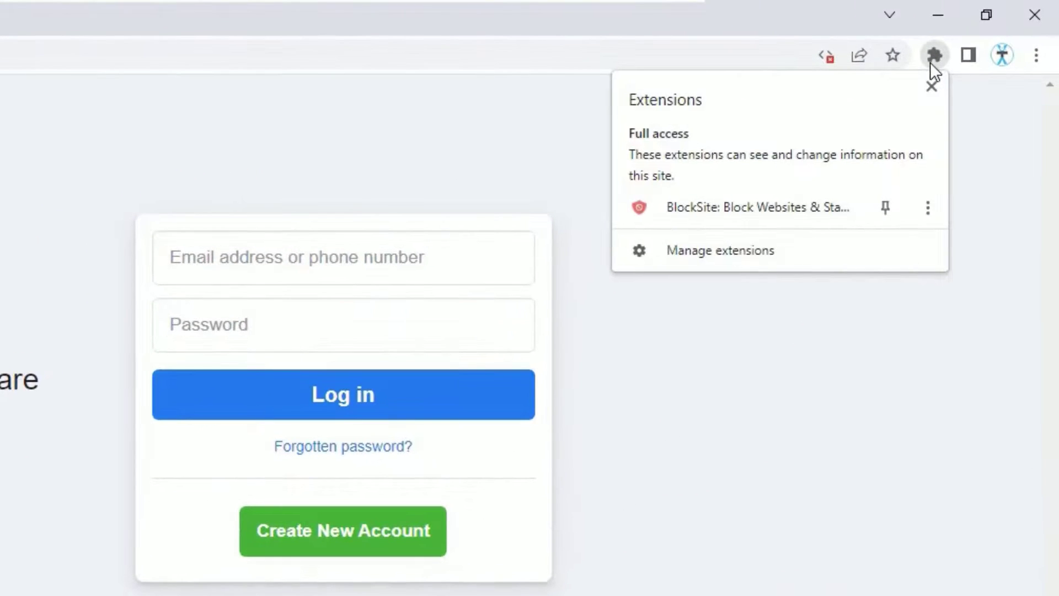
pyautogui.click(691, 222)
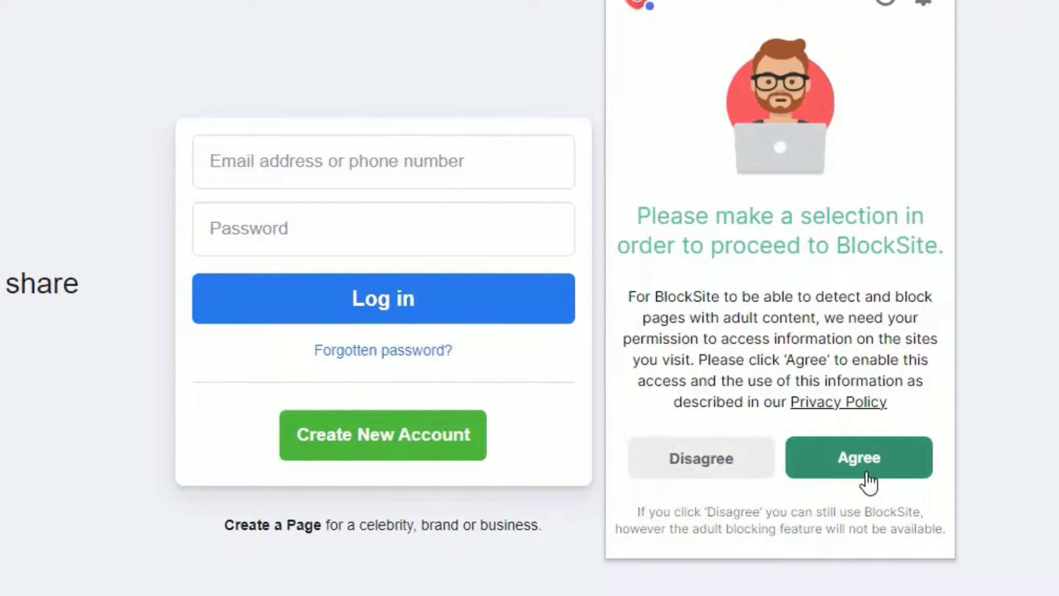
pyautogui.click(868, 483)
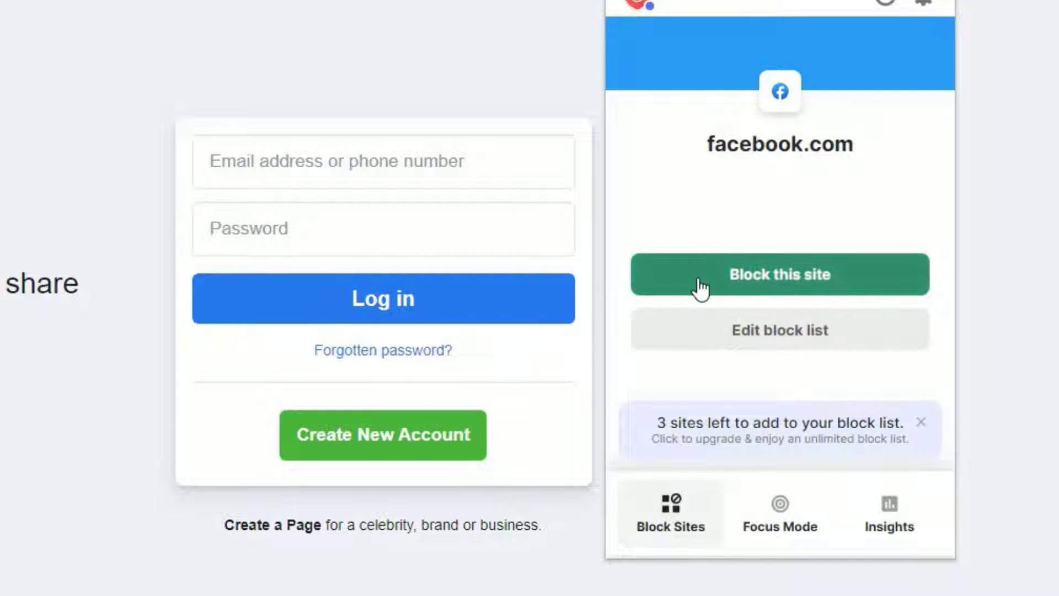
pyautogui.click(895, 266)
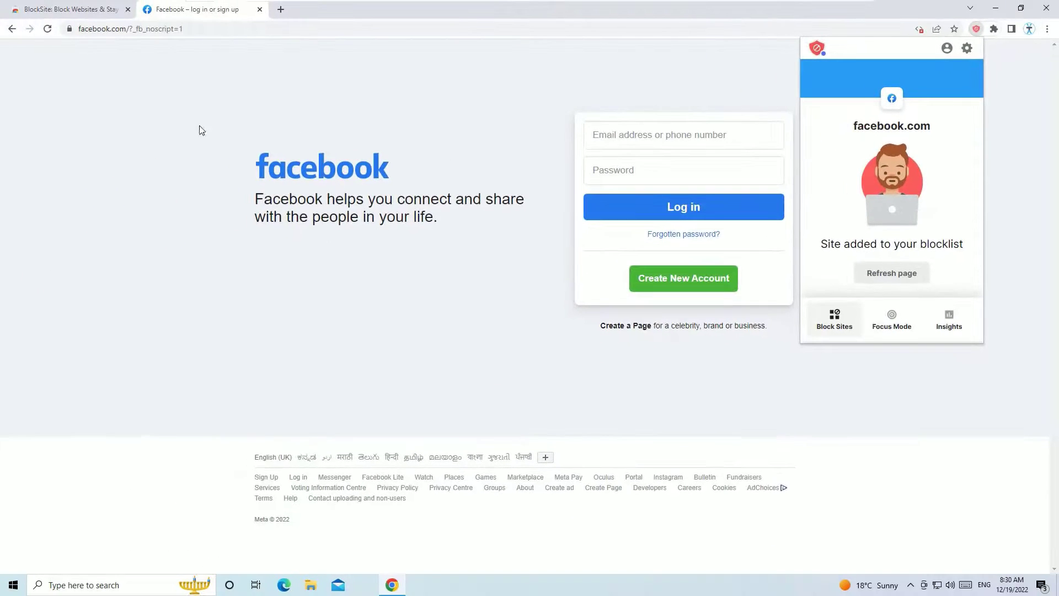
pyautogui.click(47, 29)
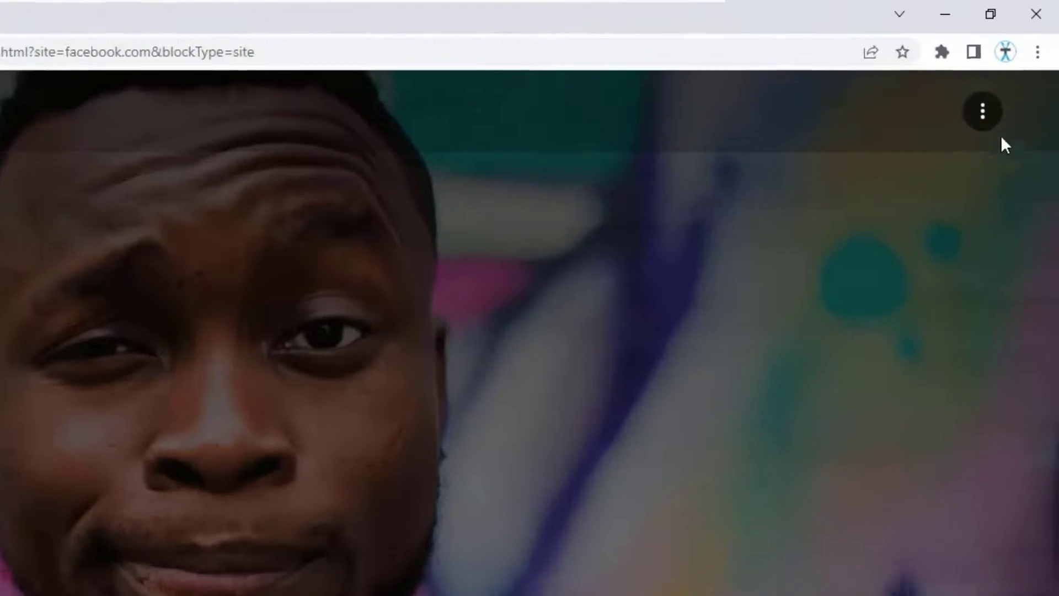
# Add youtube.com to BlockSite's block list next to facebook.com
pyautogui.click(993, 29)
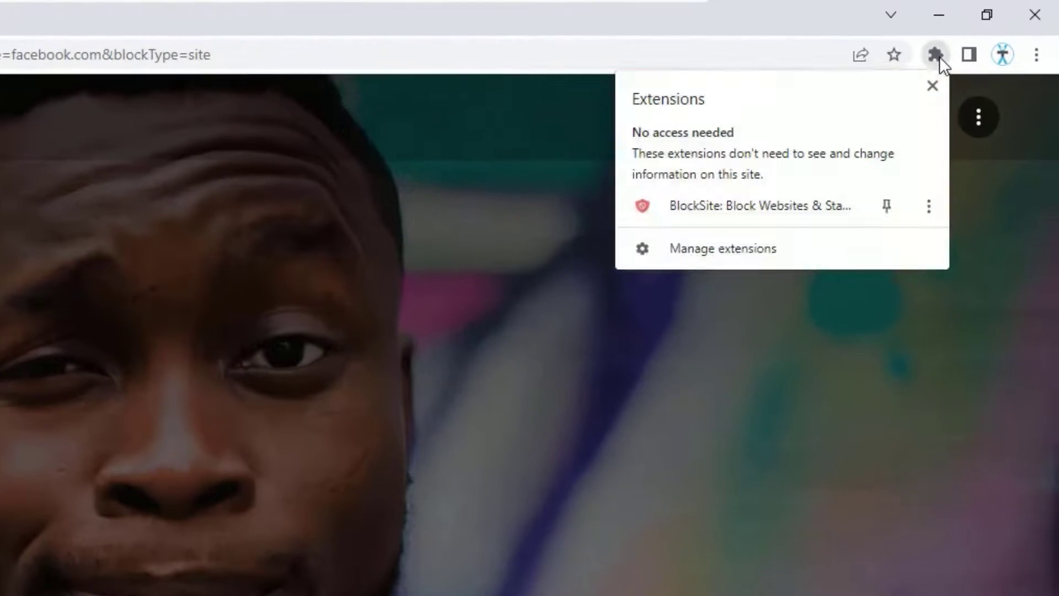
pyautogui.click(701, 223)
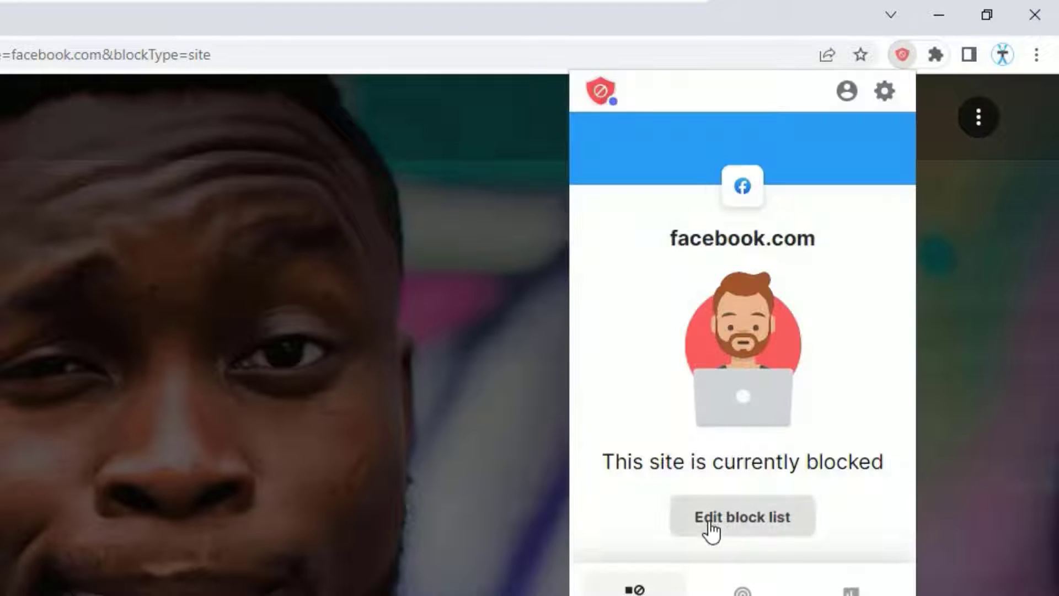
pyautogui.click(888, 92)
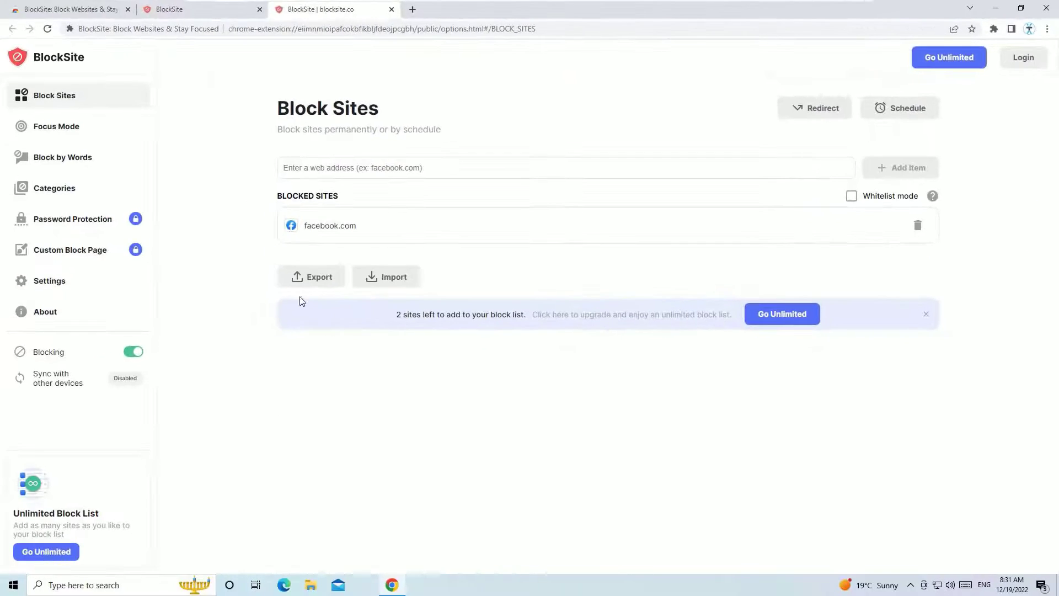
pyautogui.click(301, 162)
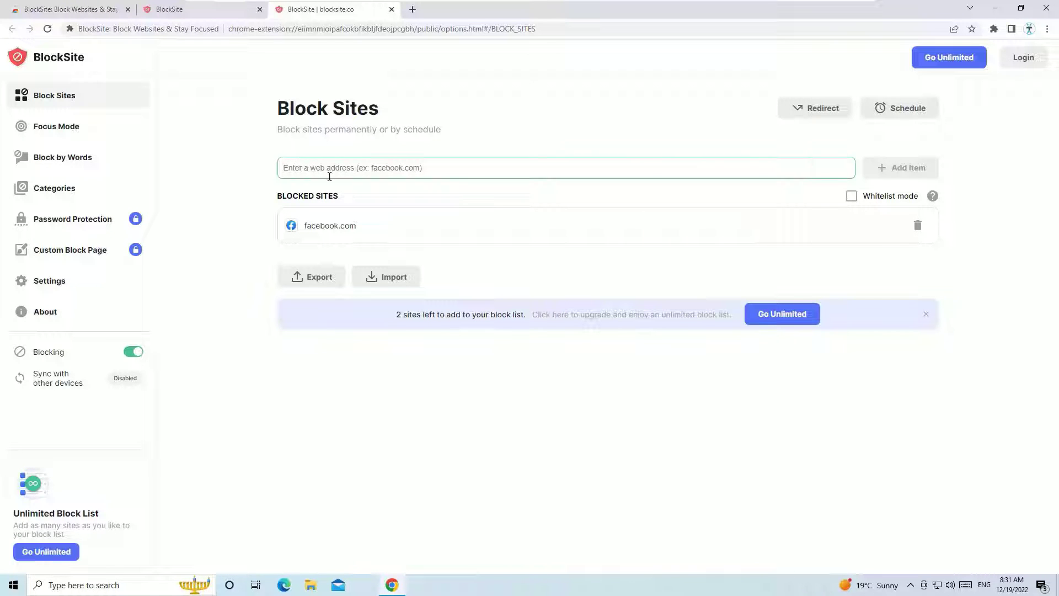
pyautogui.write('you')
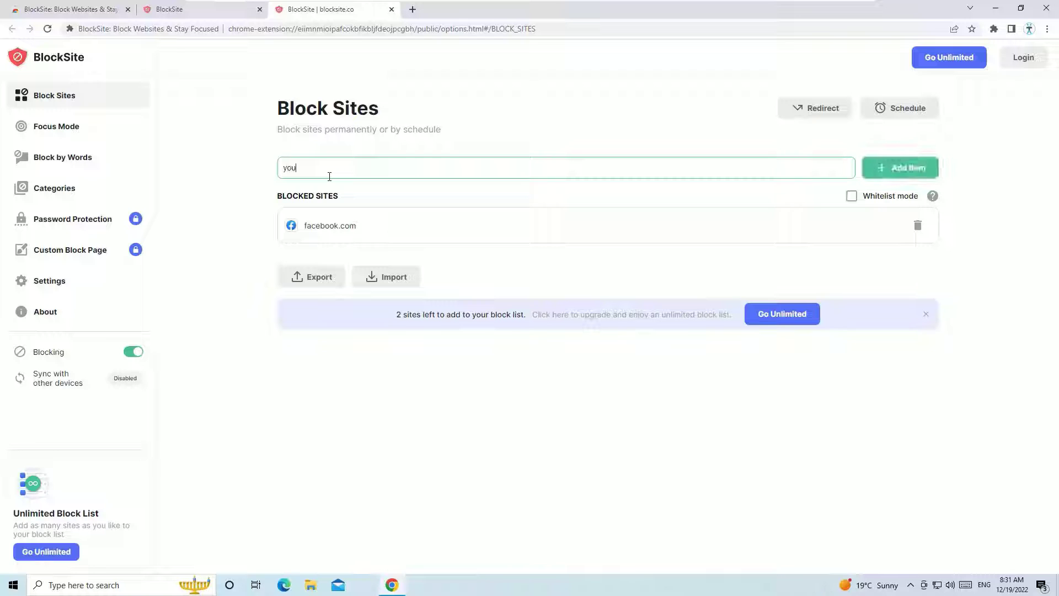
pyautogui.write('tube.com')
pyautogui.click(908, 168)
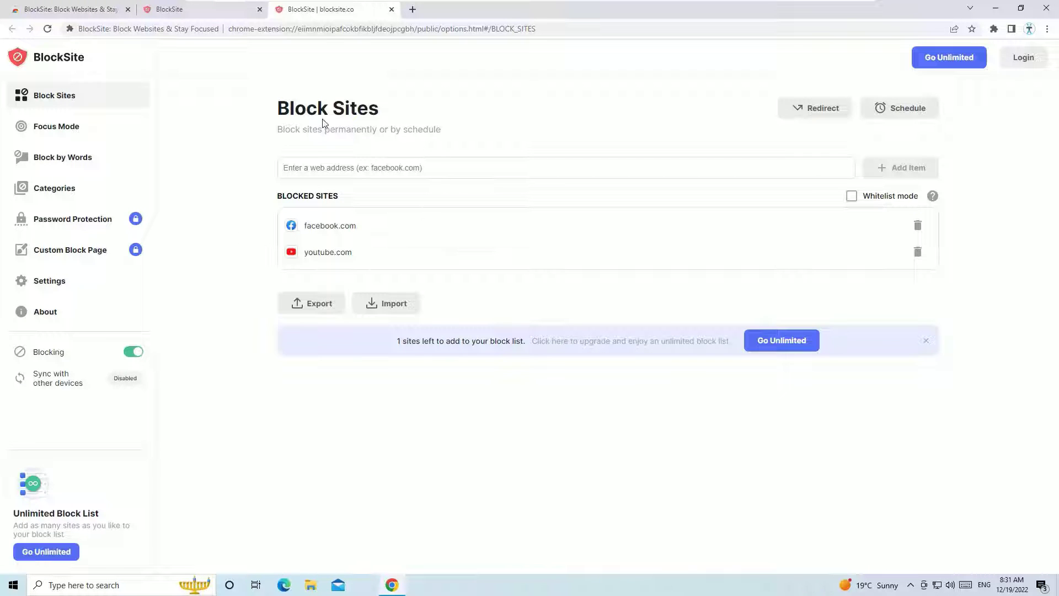
# Visit youtube.com in a new tab to confirm it shows the blocked page, then close it
pyautogui.hotkey('ctrl', 't')
pyautogui.write('y')
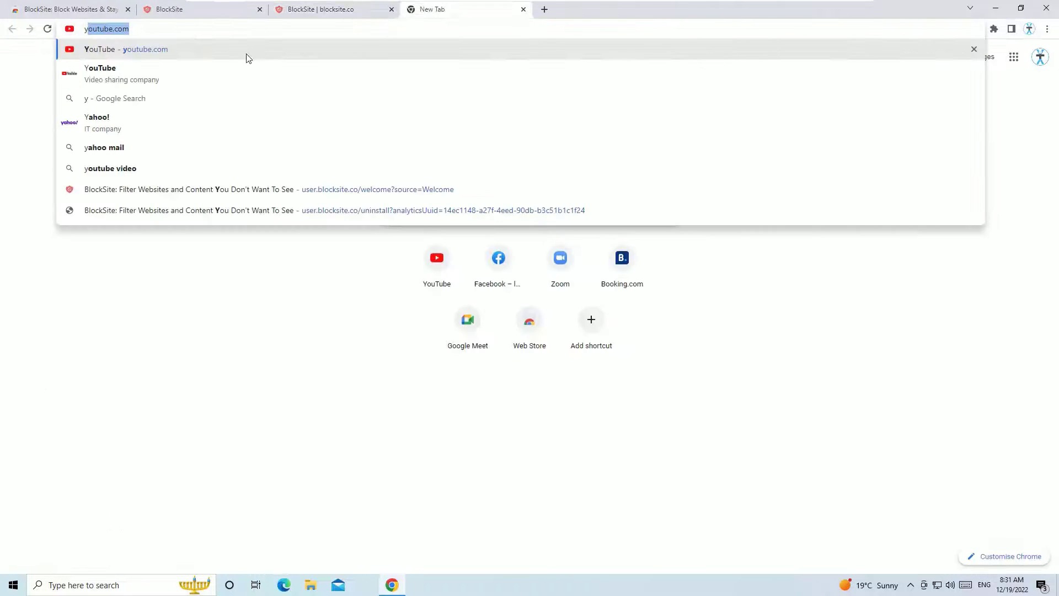
pyautogui.press('Return')
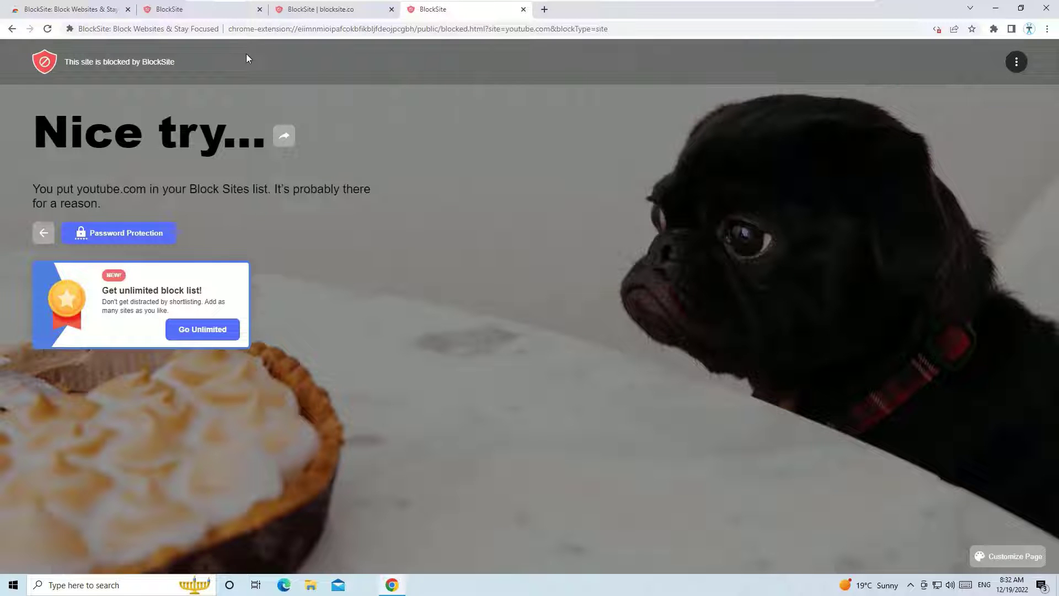
pyautogui.click(524, 10)
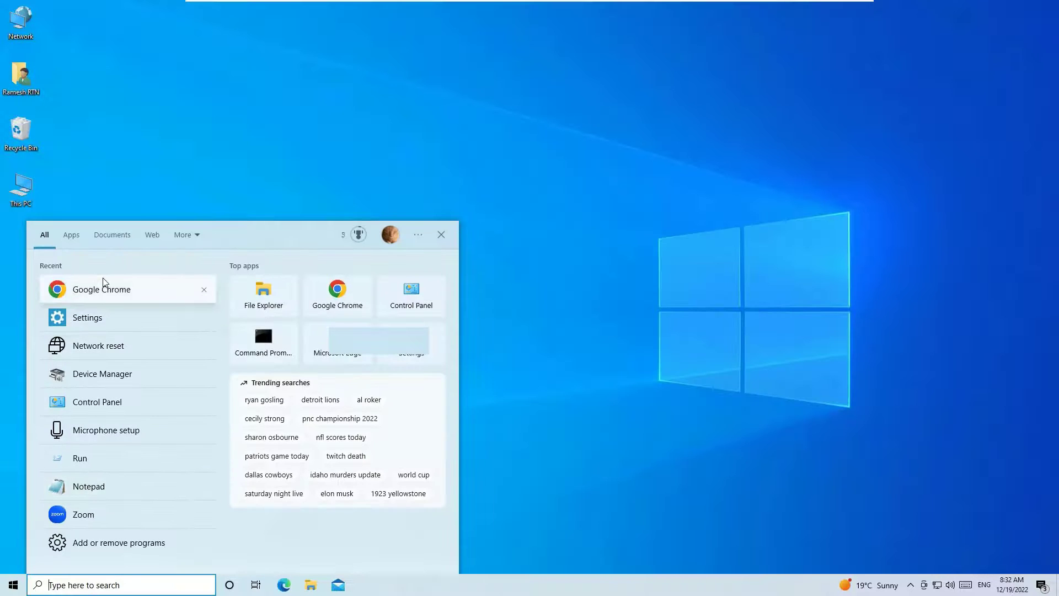
# Open youtube.com in a new Chrome window and set its JavaScript site setting to Block
pyautogui.click(105, 286)
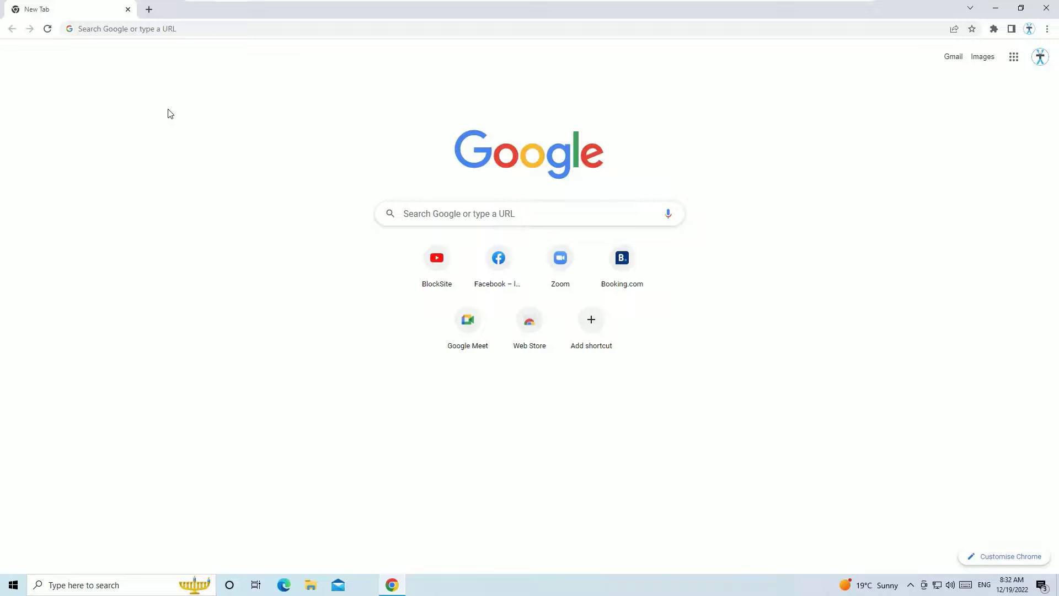
pyautogui.click(132, 29)
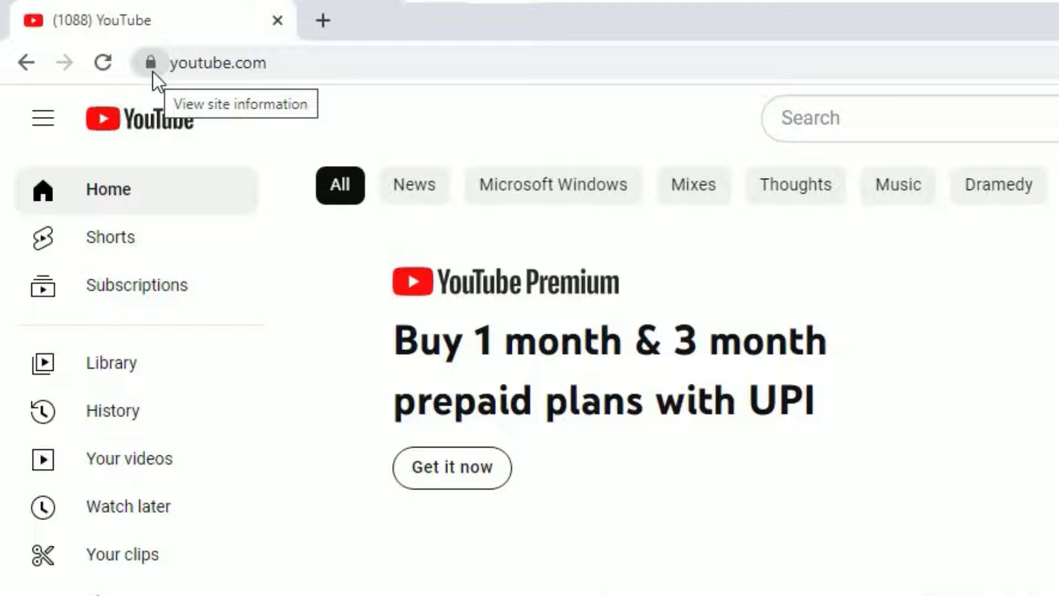
pyautogui.click(153, 72)
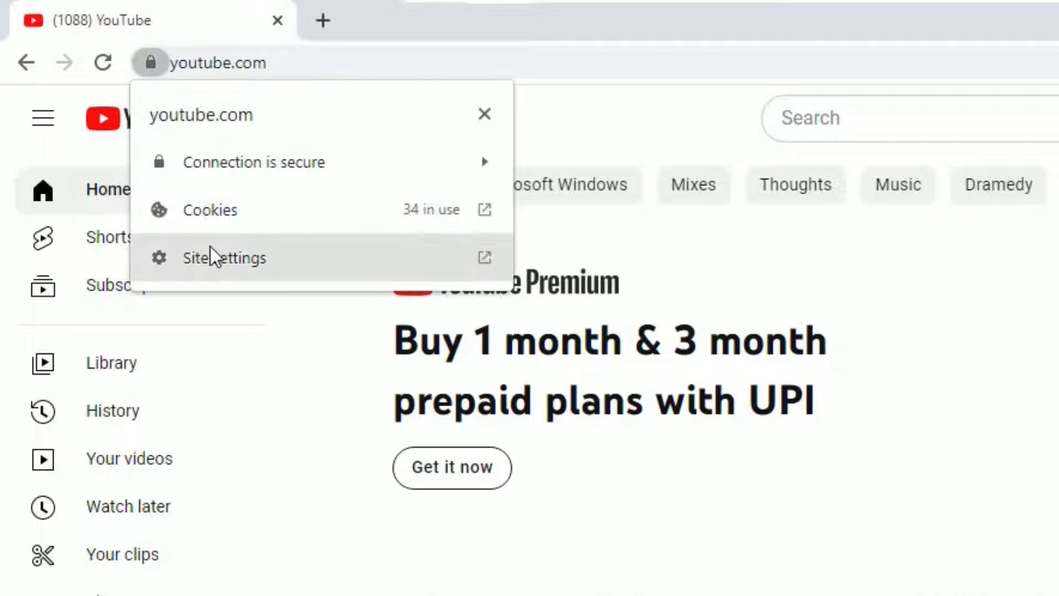
pyautogui.click(210, 252)
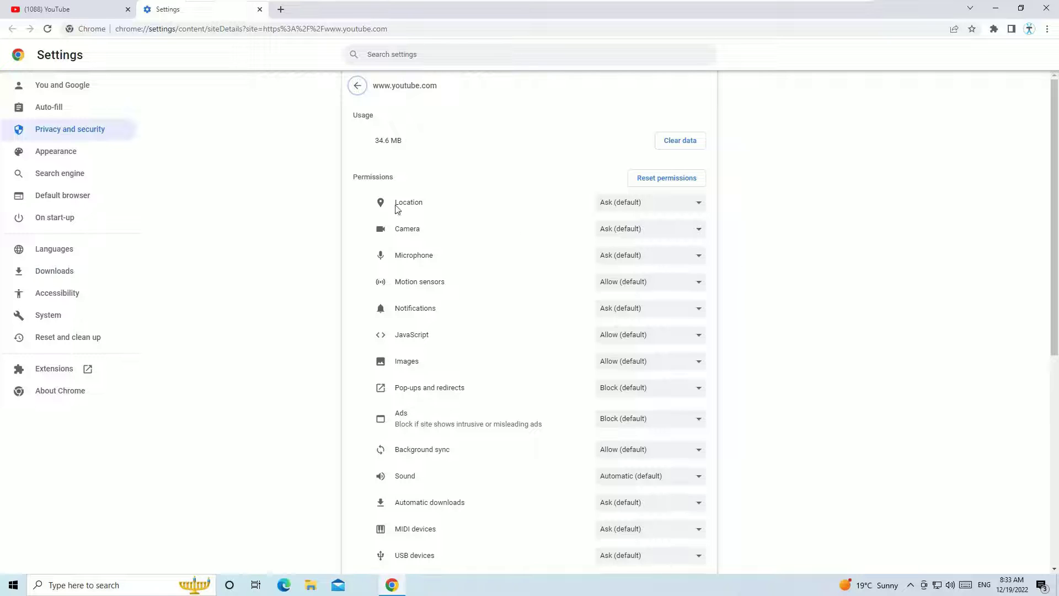
pyautogui.moveTo(446, 340); pyautogui.dragTo(393, 338)
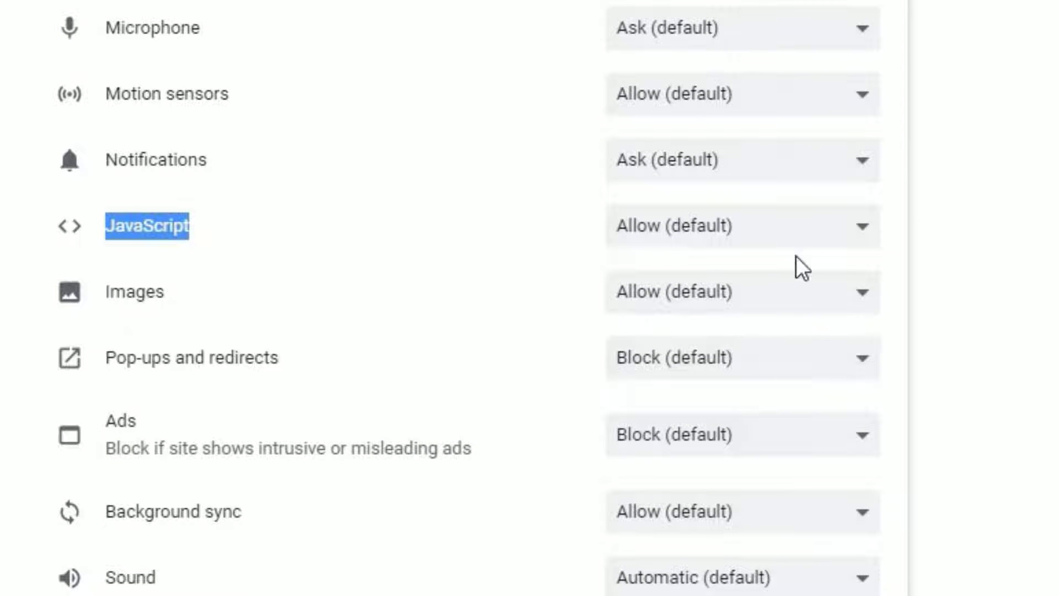
pyautogui.click(699, 239)
pyautogui.click(674, 306)
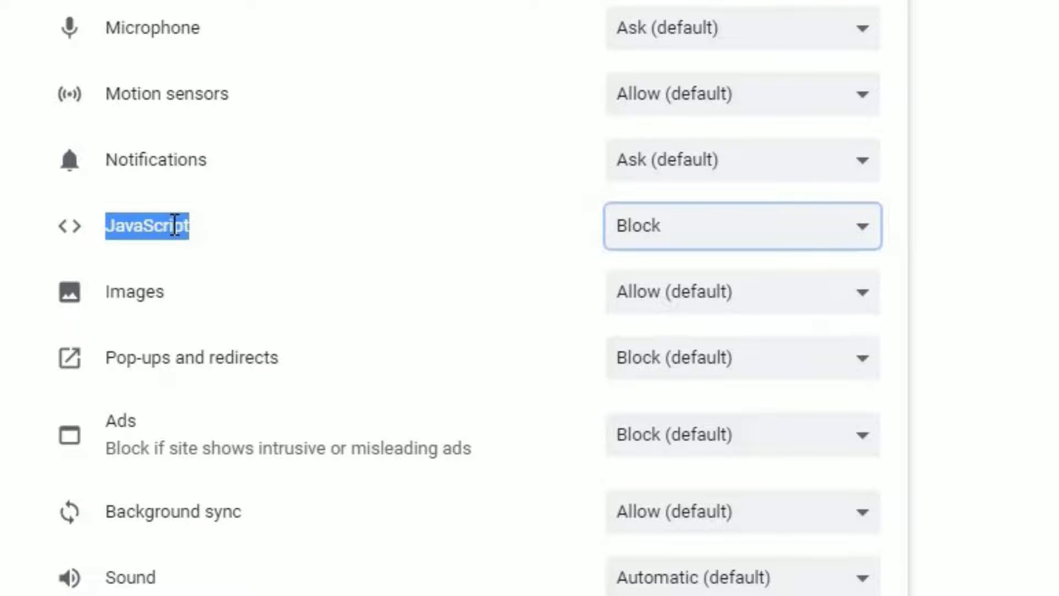
# Reload the YouTube tab and confirm in the site information panel that JavaScript is blocked
pyautogui.click(77, 10)
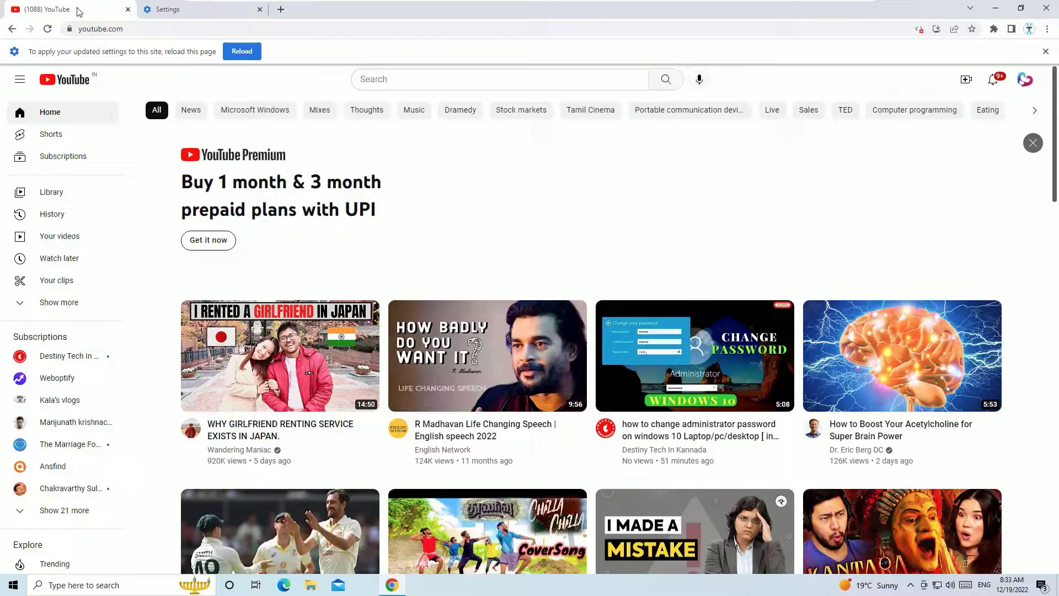
pyautogui.click(48, 29)
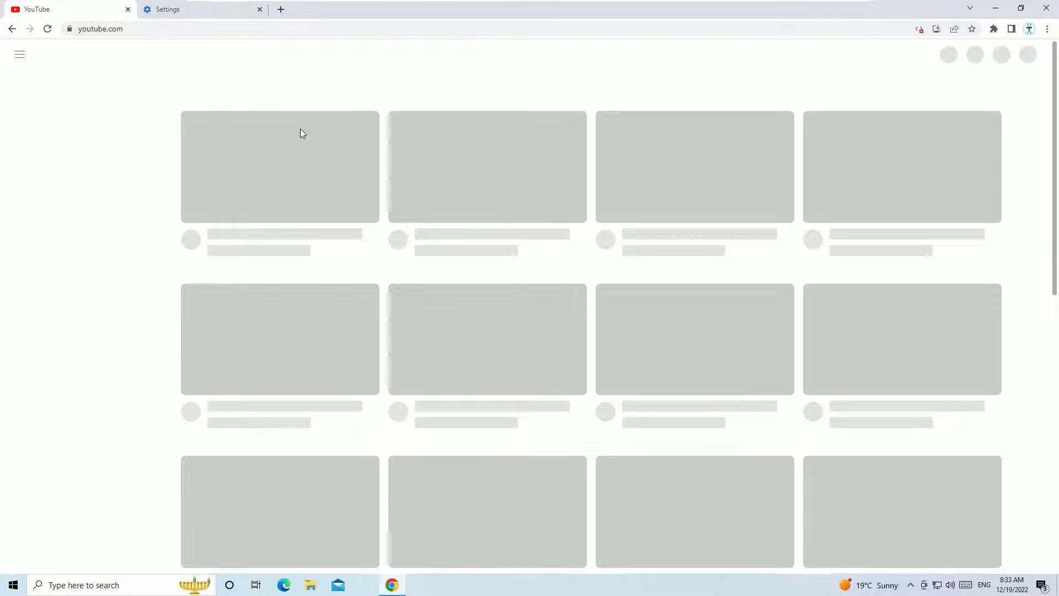
pyautogui.click(69, 29)
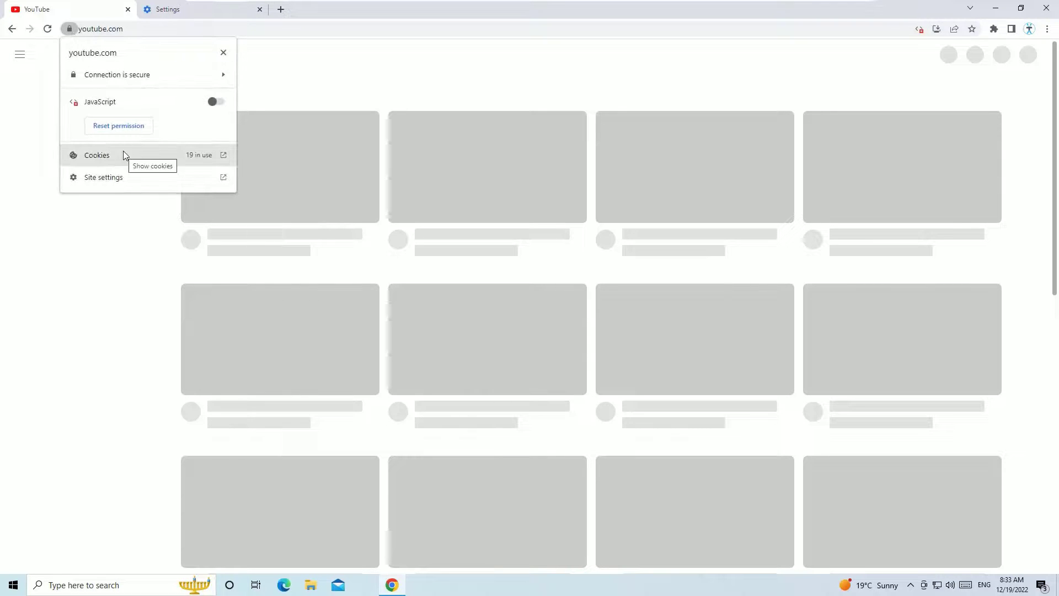
pyautogui.click(194, 23)
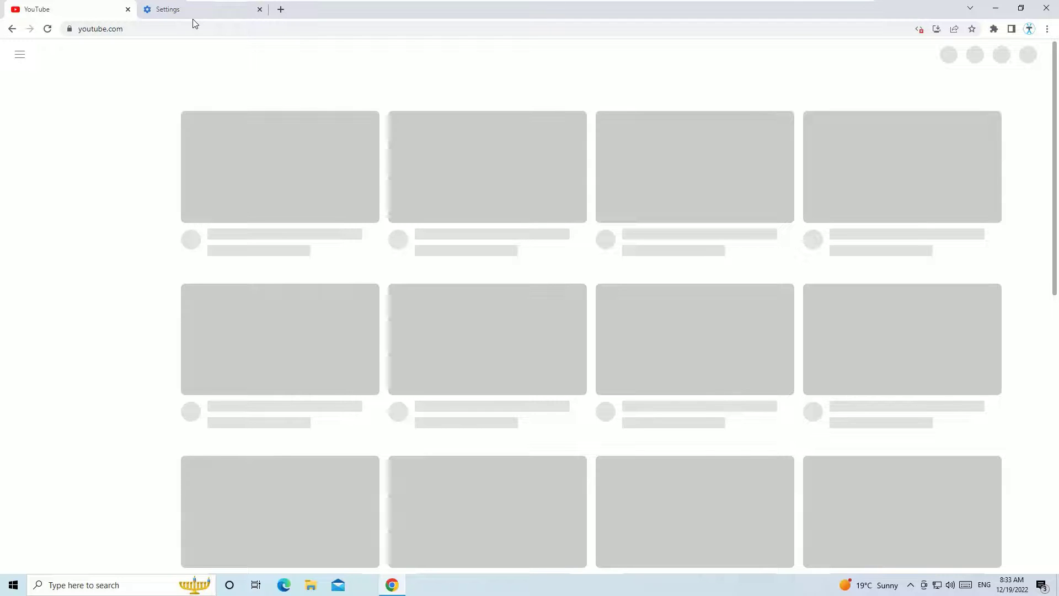